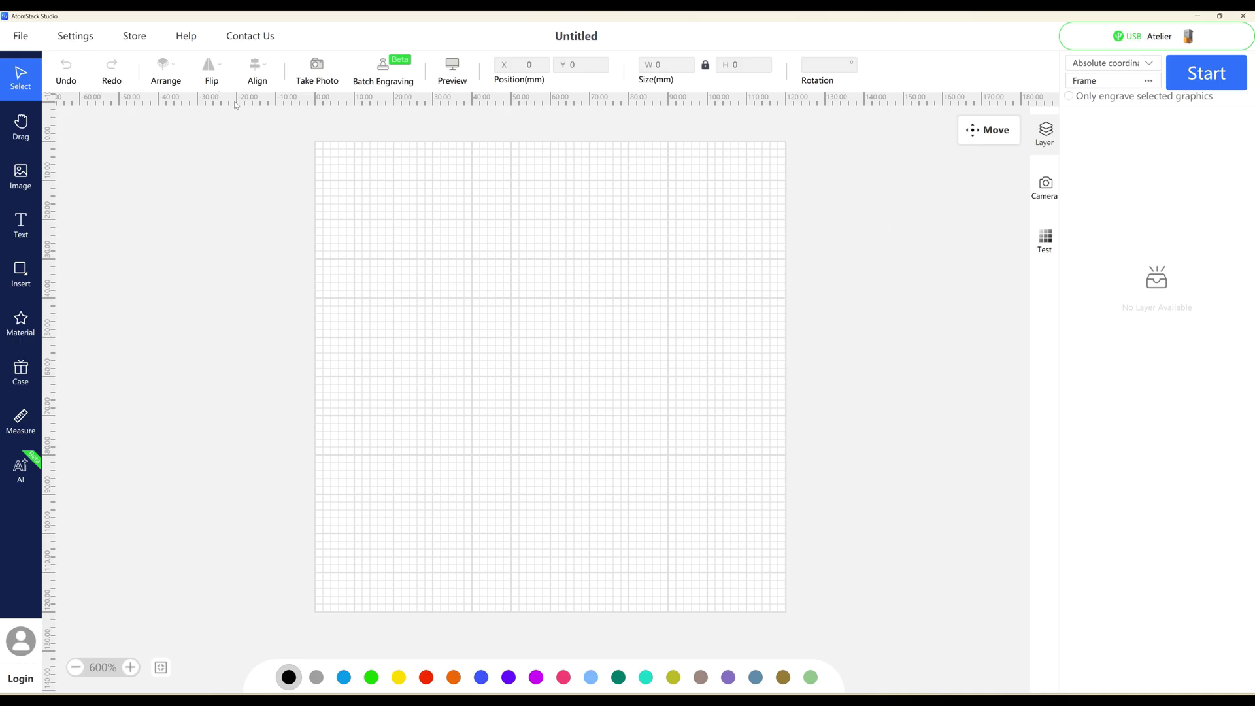
# - View the connected Atelier engraver's device information
pyautogui.click(1141, 41)
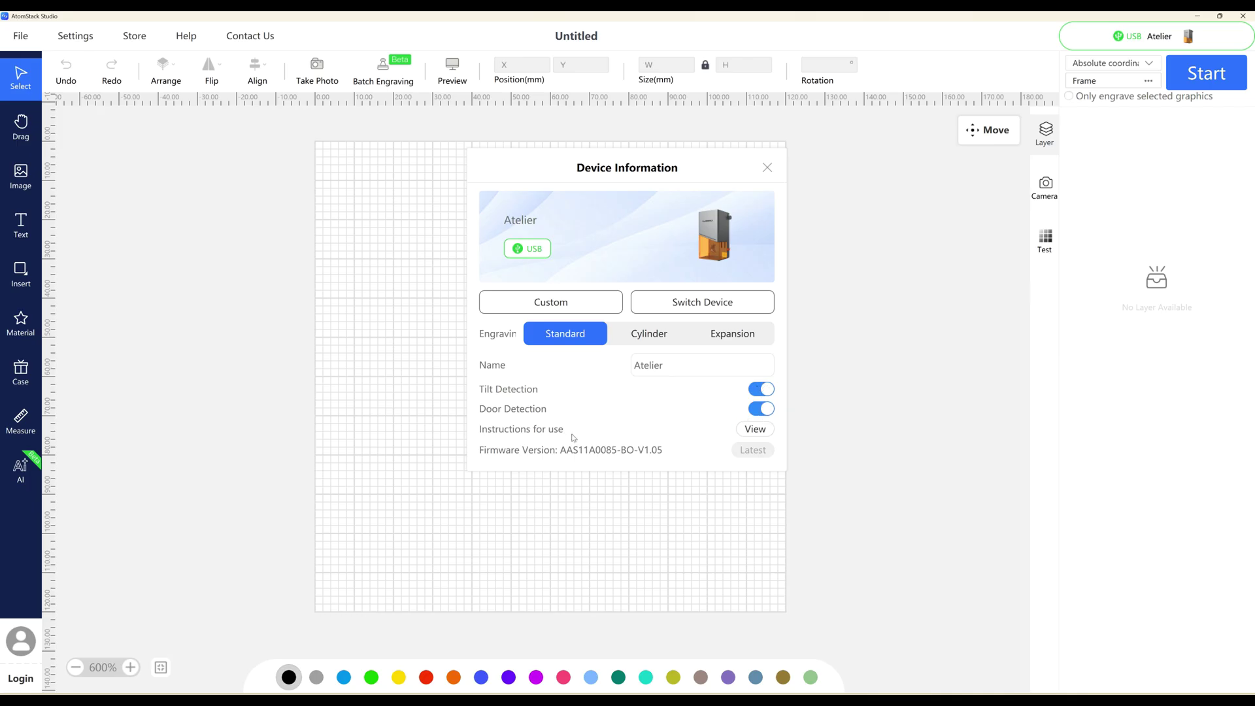
pyautogui.click(762, 168)
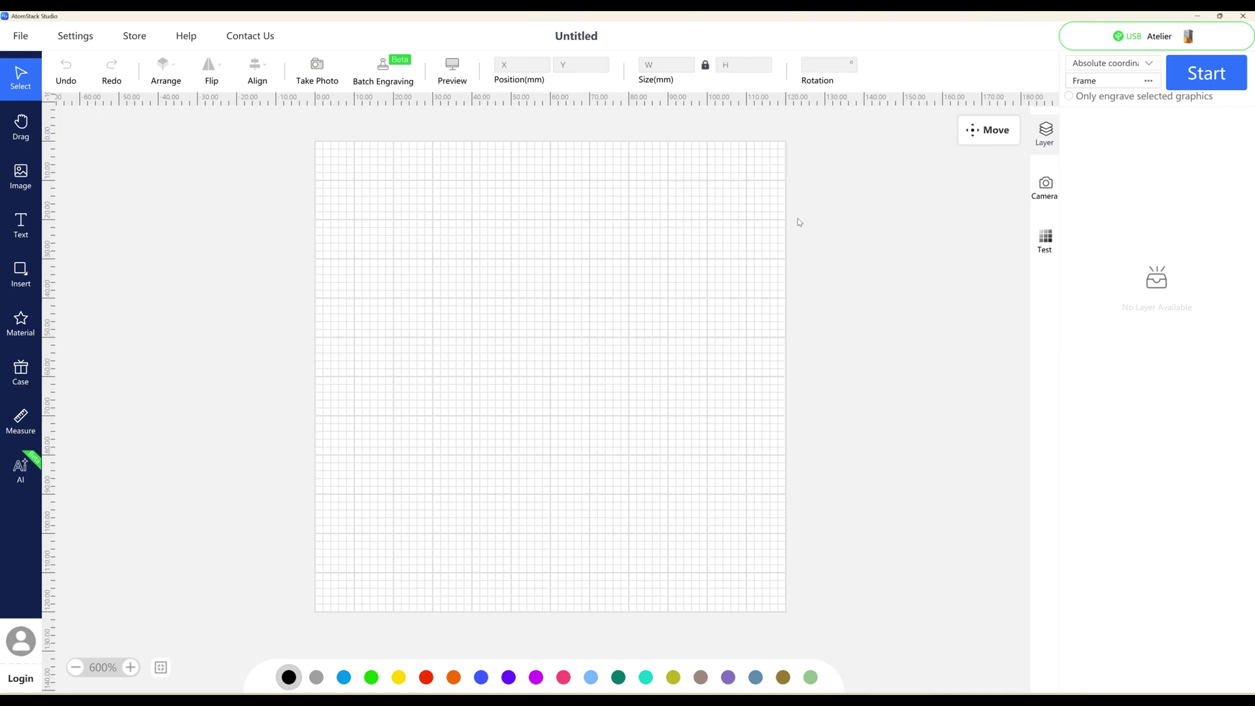
# - Select camera G0 as the camera and take a photo of the work area as the canvas background
pyautogui.click(1050, 187)
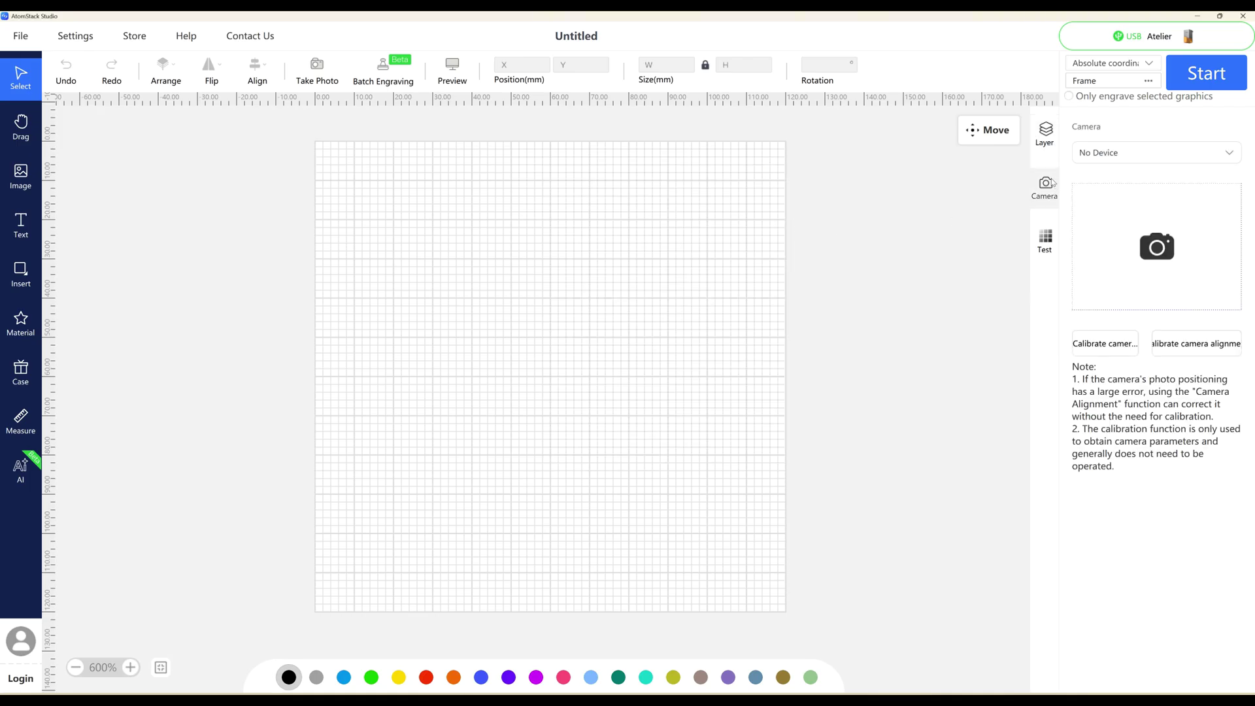
pyautogui.click(1125, 151)
pyautogui.click(1092, 195)
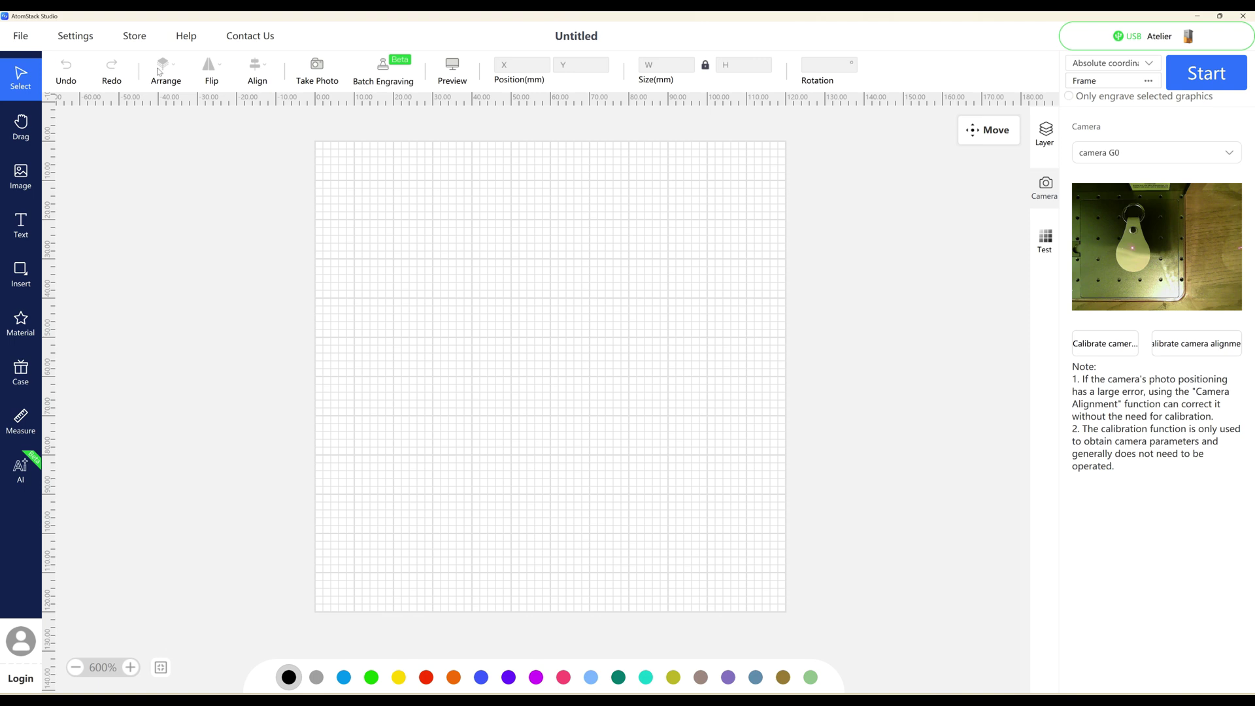
pyautogui.click(318, 71)
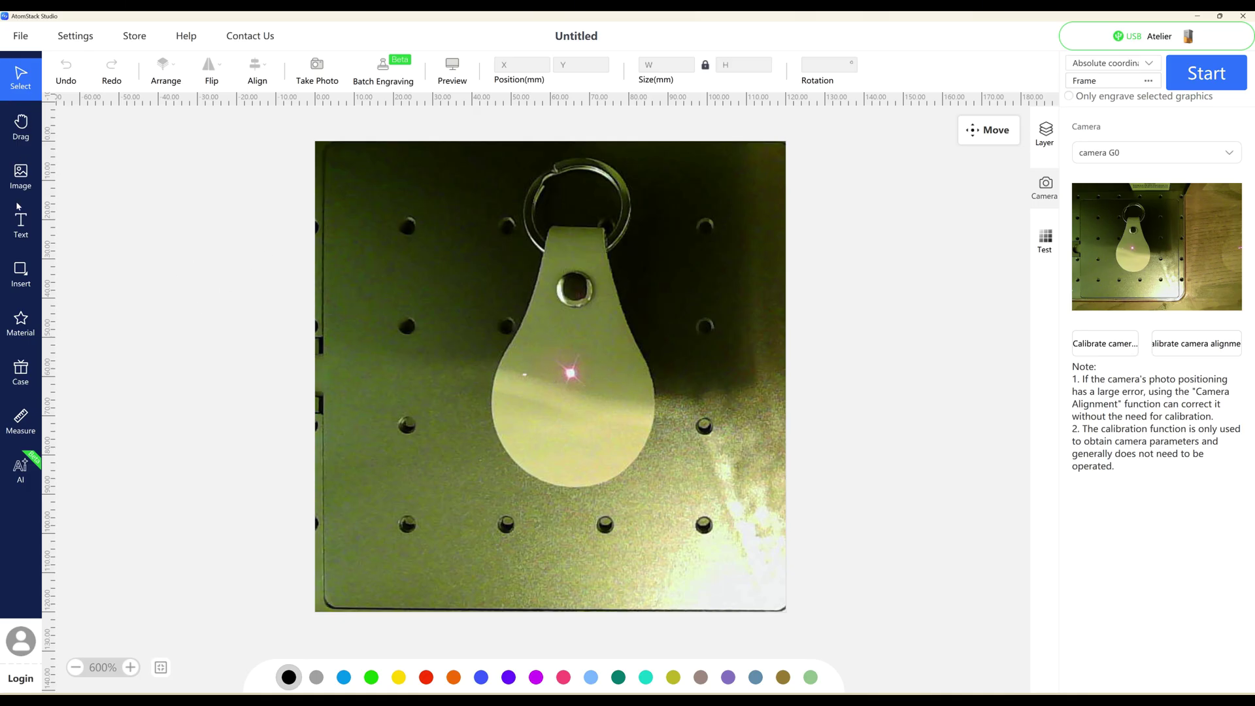
pyautogui.click(26, 142)
pyautogui.moveTo(101, 245); pyautogui.dragTo(140, 251)
pyautogui.click(21, 176)
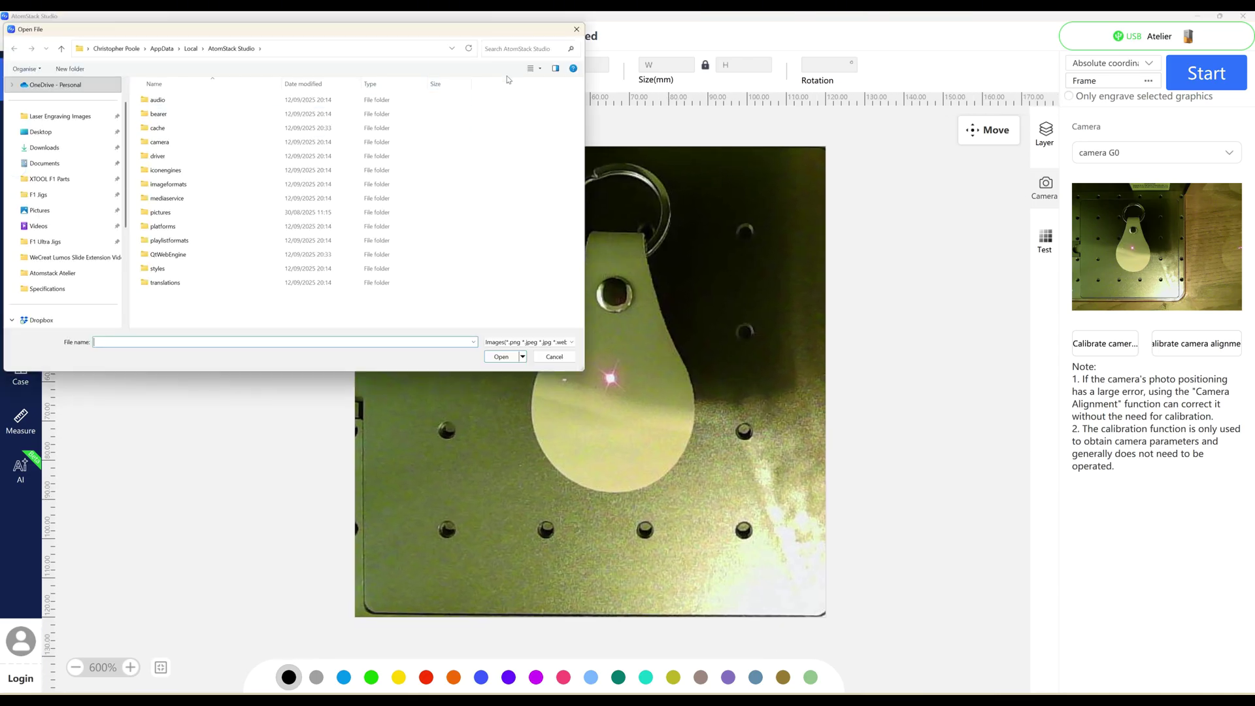
pyautogui.press('Escape')
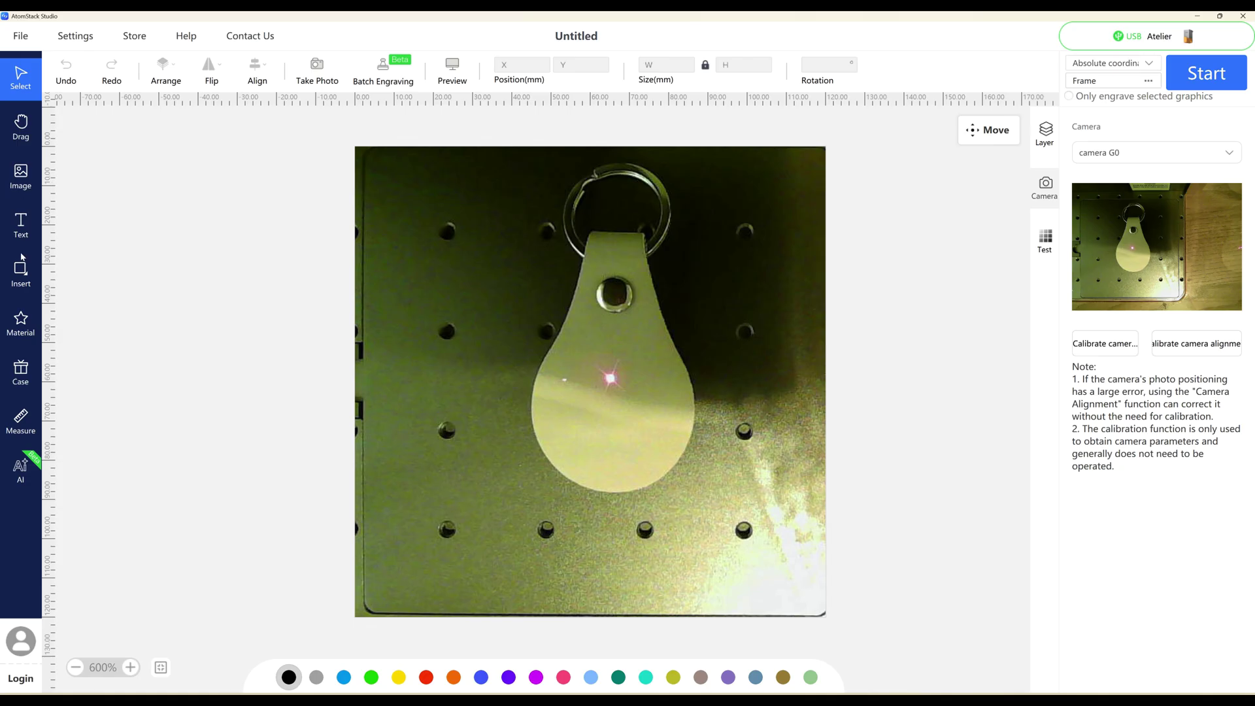
# - Add a trial text object reading "dsfsdfsdfsd" on the canvas and delete it
pyautogui.click(18, 229)
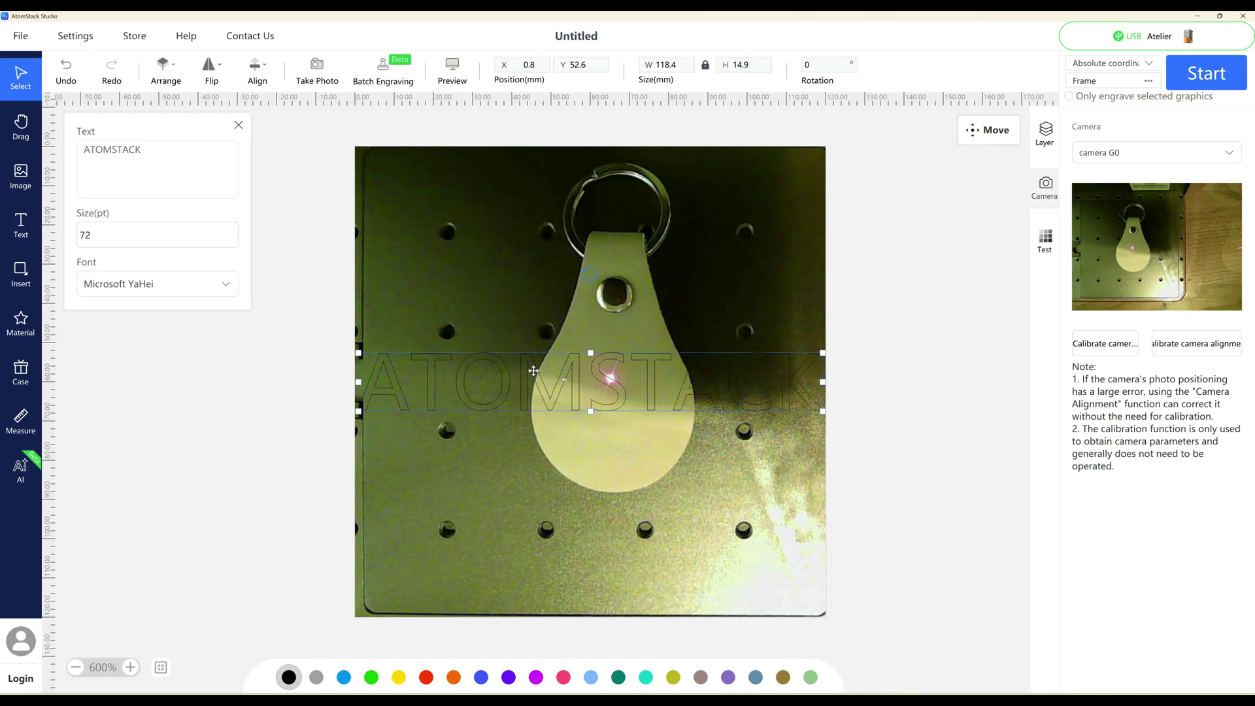
pyautogui.doubleClick(154, 155)
pyautogui.write('dsfsdfsdfsd')
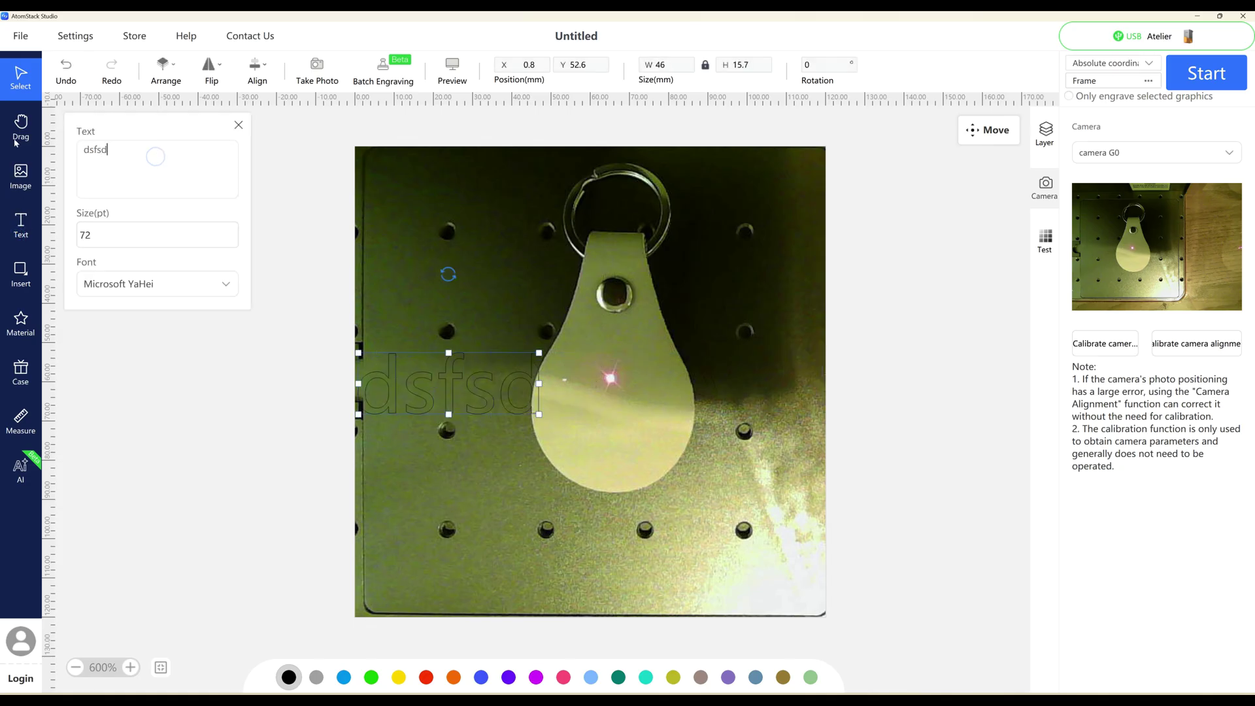
pyautogui.click(112, 274)
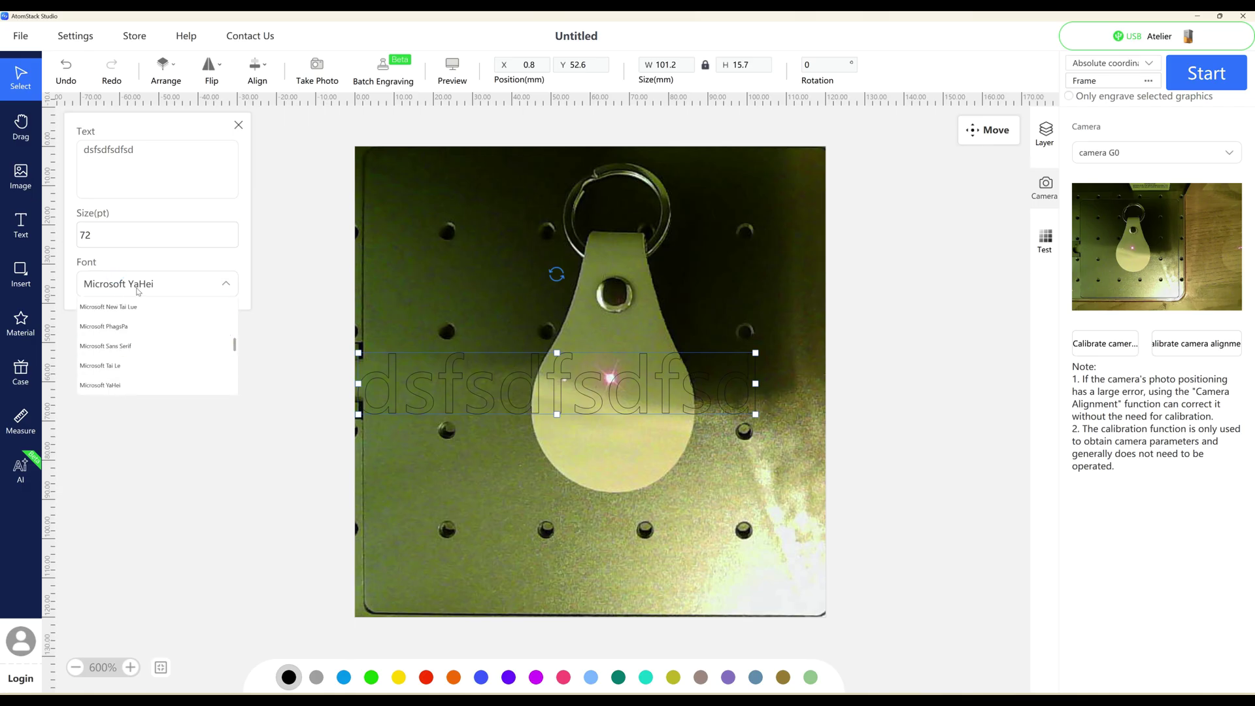
pyautogui.click(146, 265)
pyautogui.click(238, 125)
pyautogui.moveTo(404, 380); pyautogui.dragTo(443, 316)
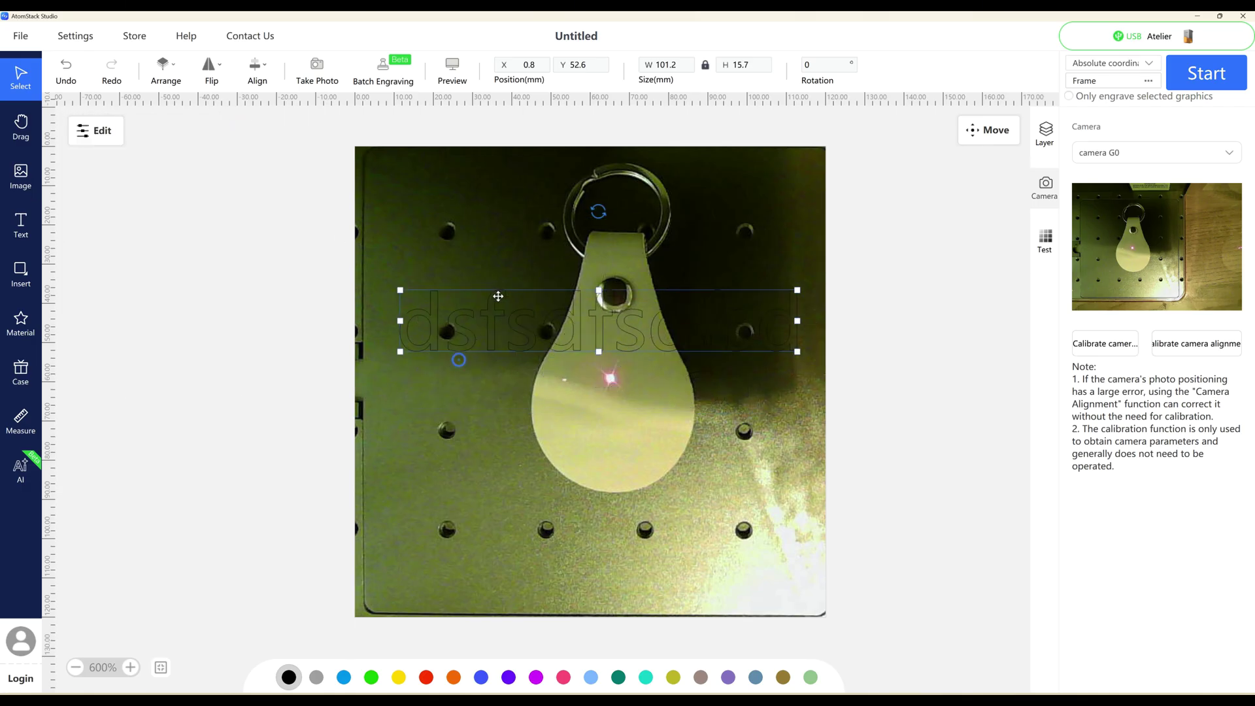
pyautogui.press('Delete')
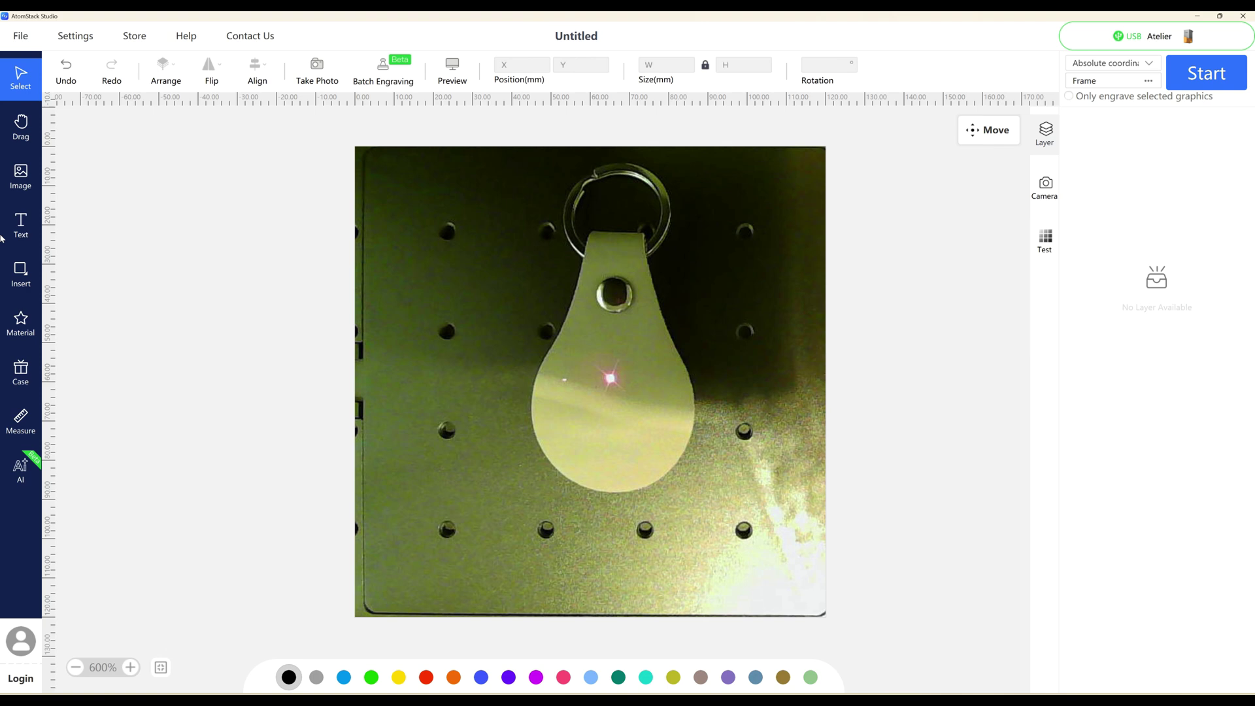
# - Draw a trial line-segment path over the work area photo and delete it
pyautogui.click(18, 275)
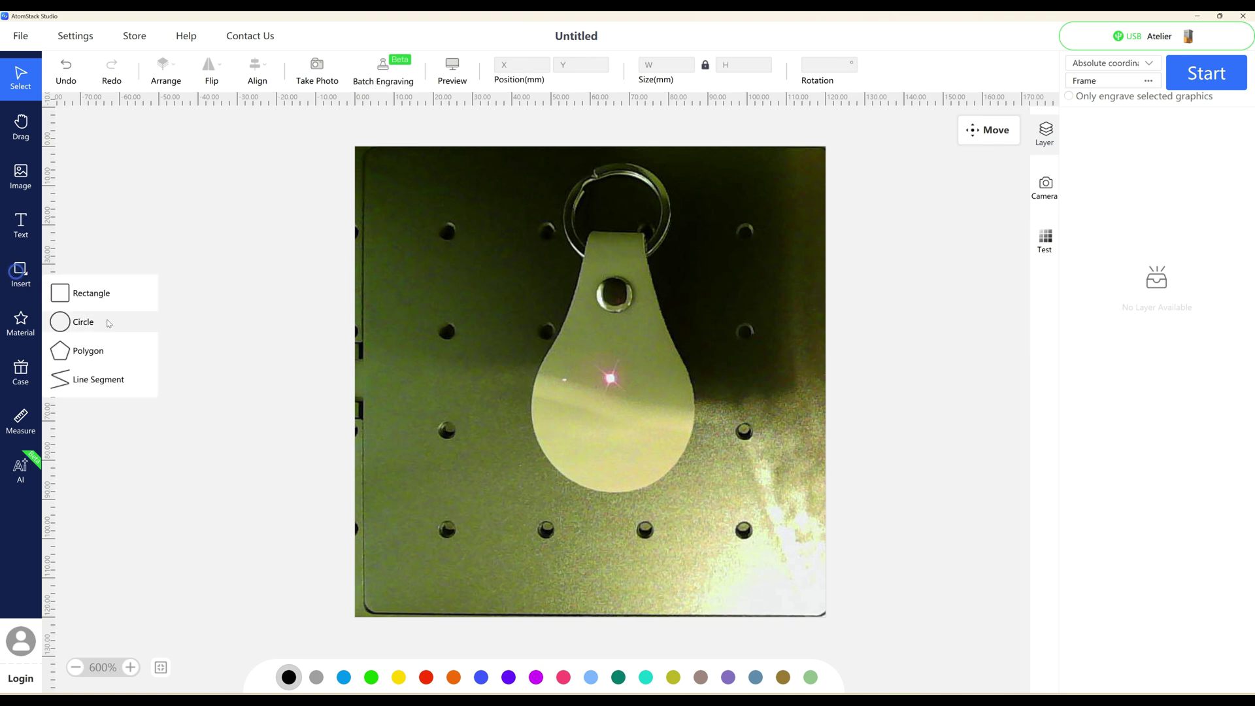
pyautogui.click(87, 377)
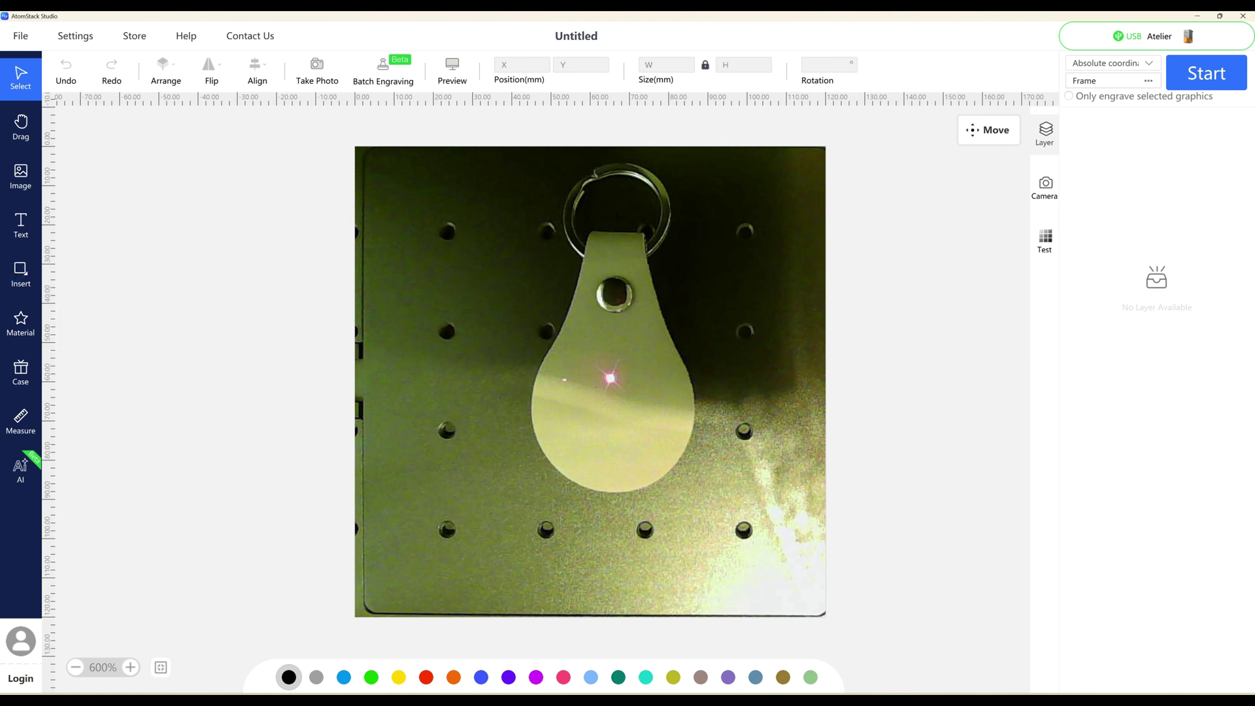
pyautogui.click(655, 294)
pyautogui.click(619, 332)
pyautogui.click(471, 395)
pyautogui.click(469, 442)
pyautogui.click(408, 363)
pyautogui.click(463, 209)
pyautogui.press('Delete')
# - Browse the animal, festival, plant and expression categories of the built-in material library
pyautogui.click(21, 324)
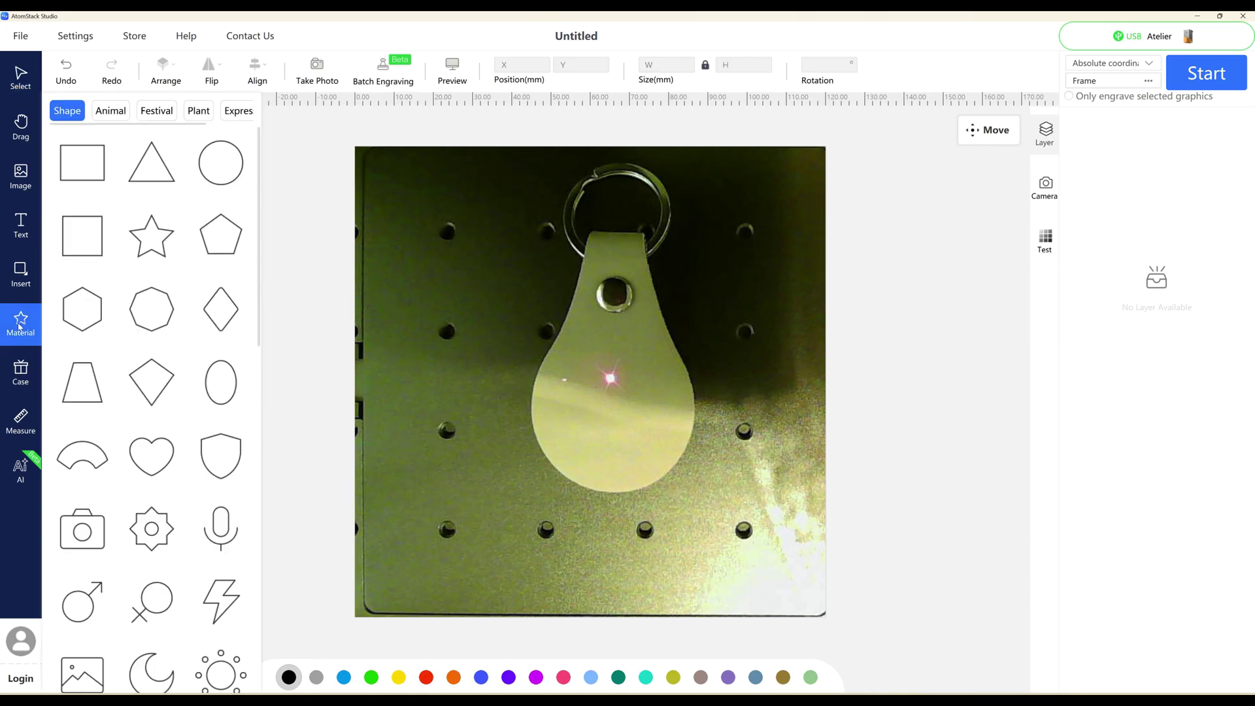
pyautogui.click(110, 112)
pyautogui.click(143, 115)
pyautogui.click(199, 112)
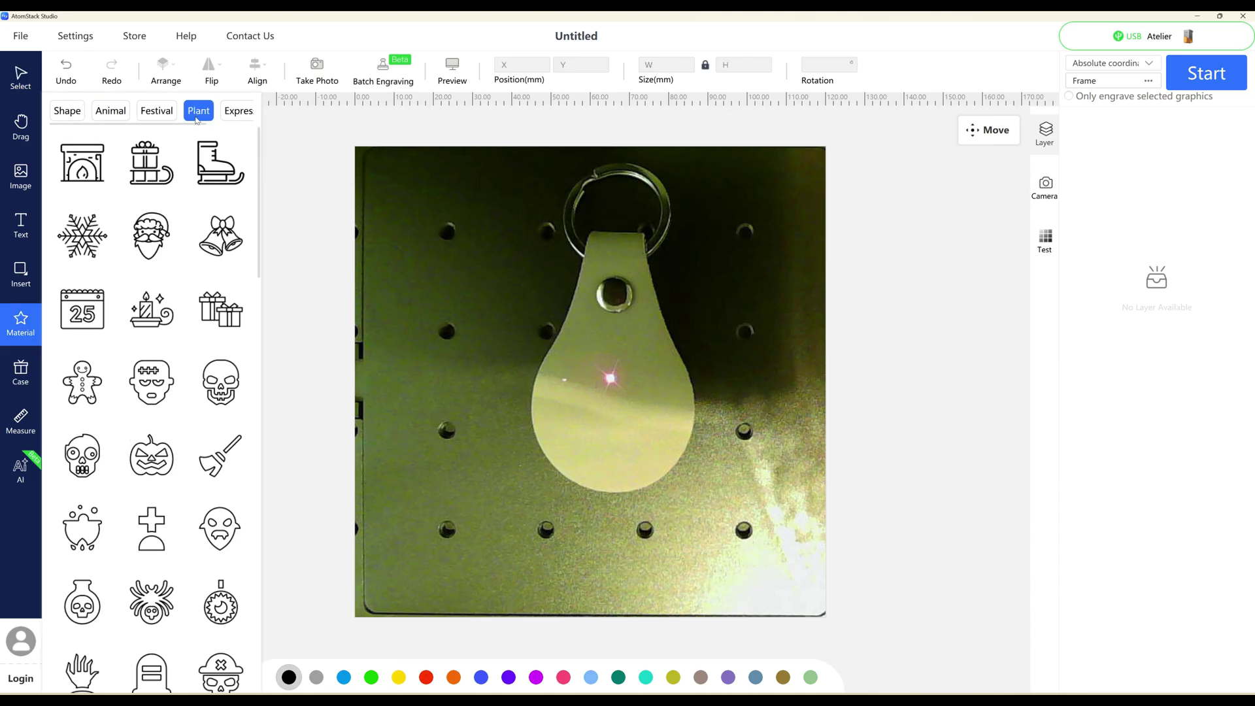
pyautogui.click(232, 116)
pyautogui.click(103, 115)
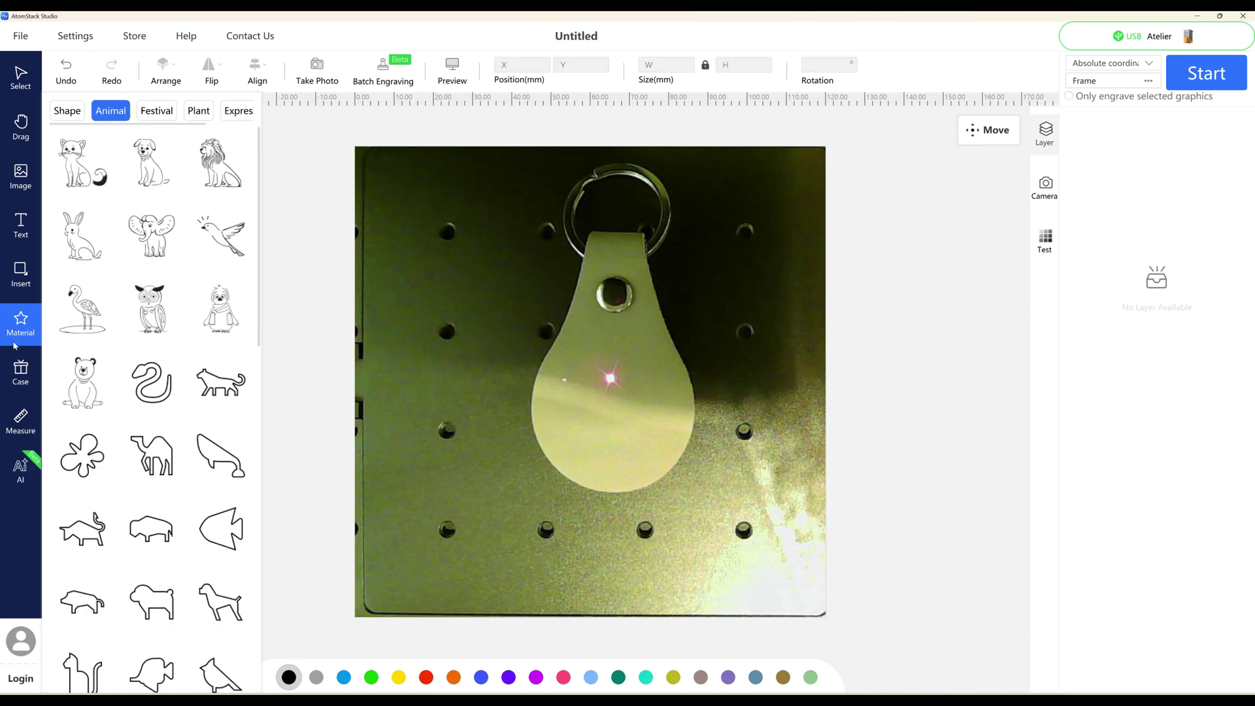
pyautogui.click(300, 301)
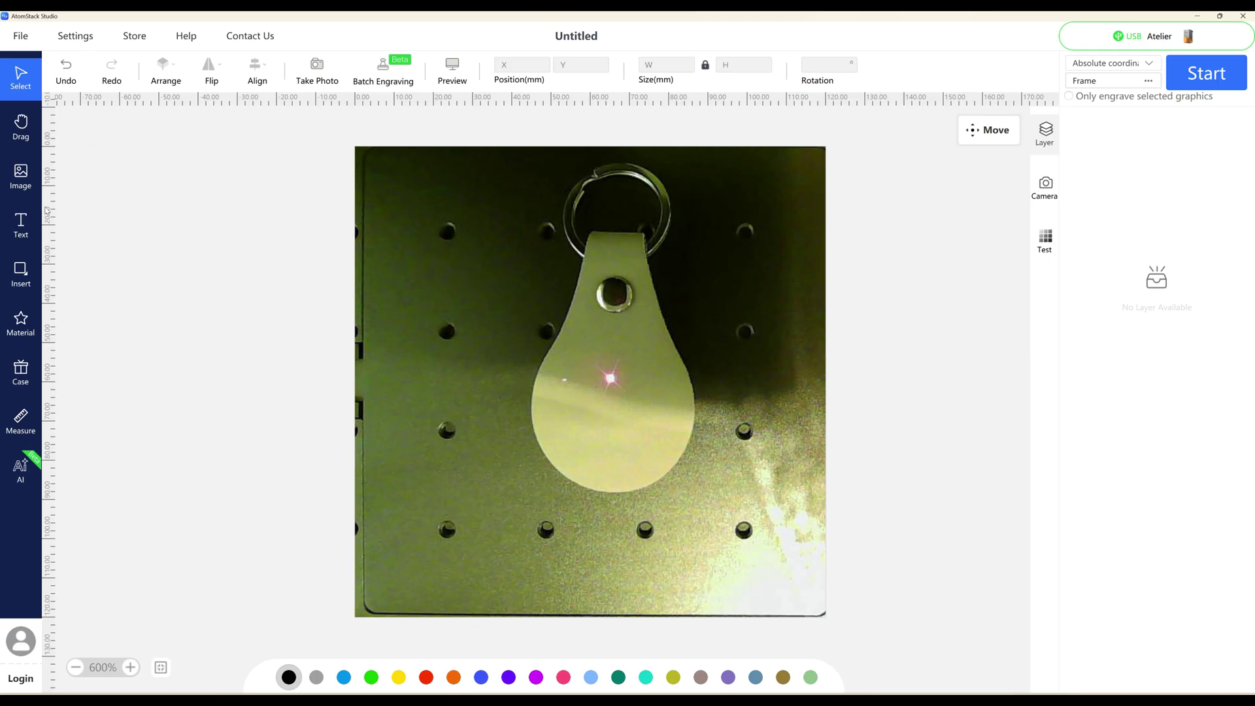
# - Insert the sitting dog from the animal materials, scaled to about 22.7 × 29.7 mm, on the round part of the leather keyring
pyautogui.click(17, 331)
pyautogui.scroll(-1, 111, 261)
pyautogui.click(112, 111)
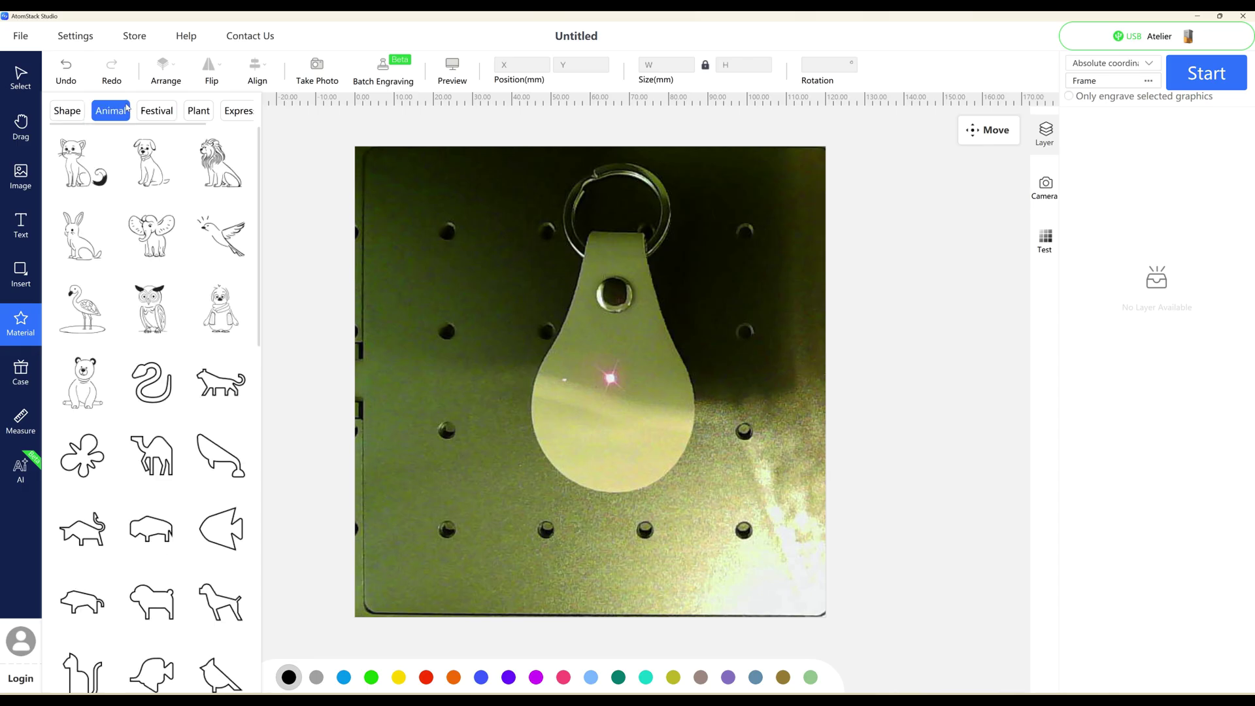
pyautogui.click(152, 165)
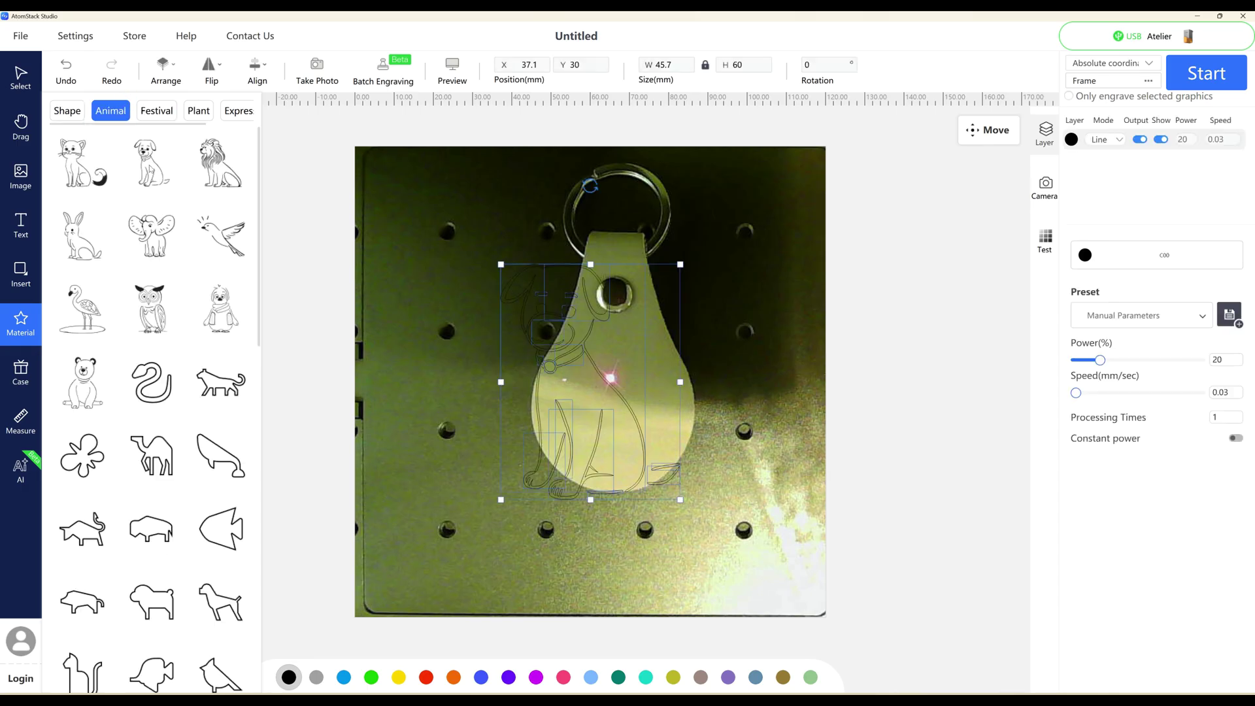
pyautogui.click(585, 199)
pyautogui.moveTo(670, 278); pyautogui.dragTo(590, 383)
pyautogui.moveTo(555, 432); pyautogui.dragTo(626, 391)
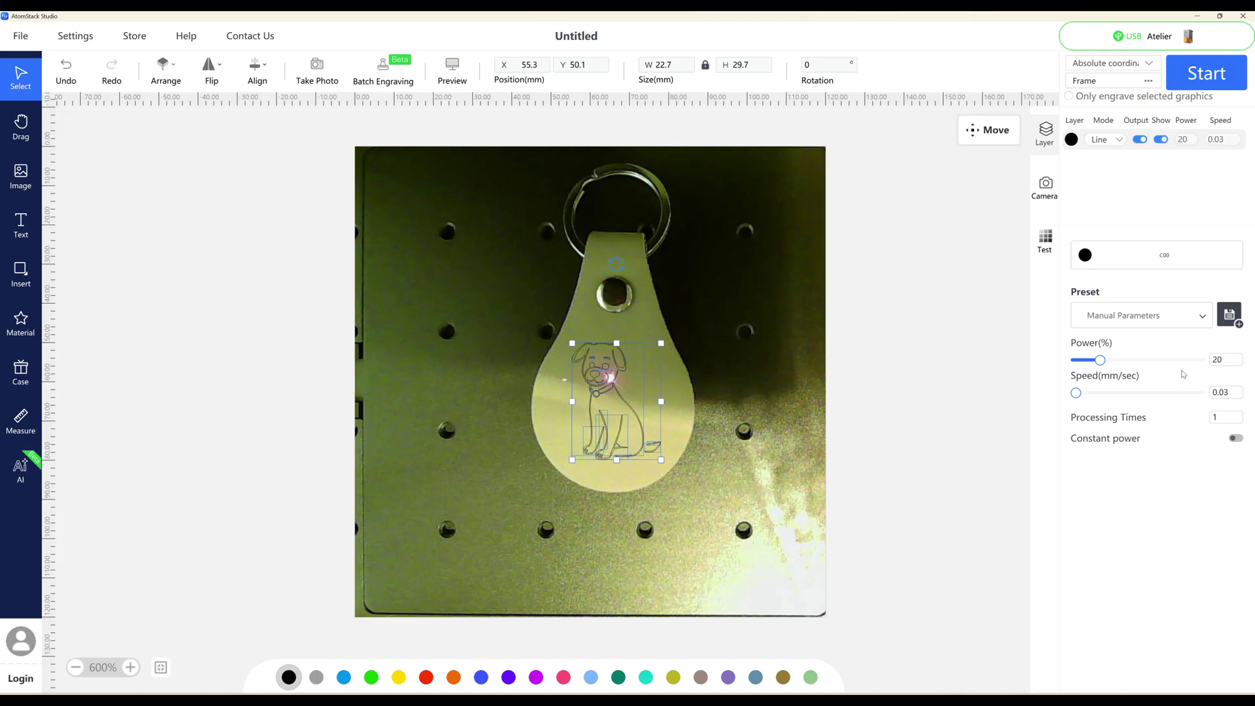
# - Apply the recommended Leather-1mm preset to the dog's layer and set the layer mode to Fill
pyautogui.click(1198, 318)
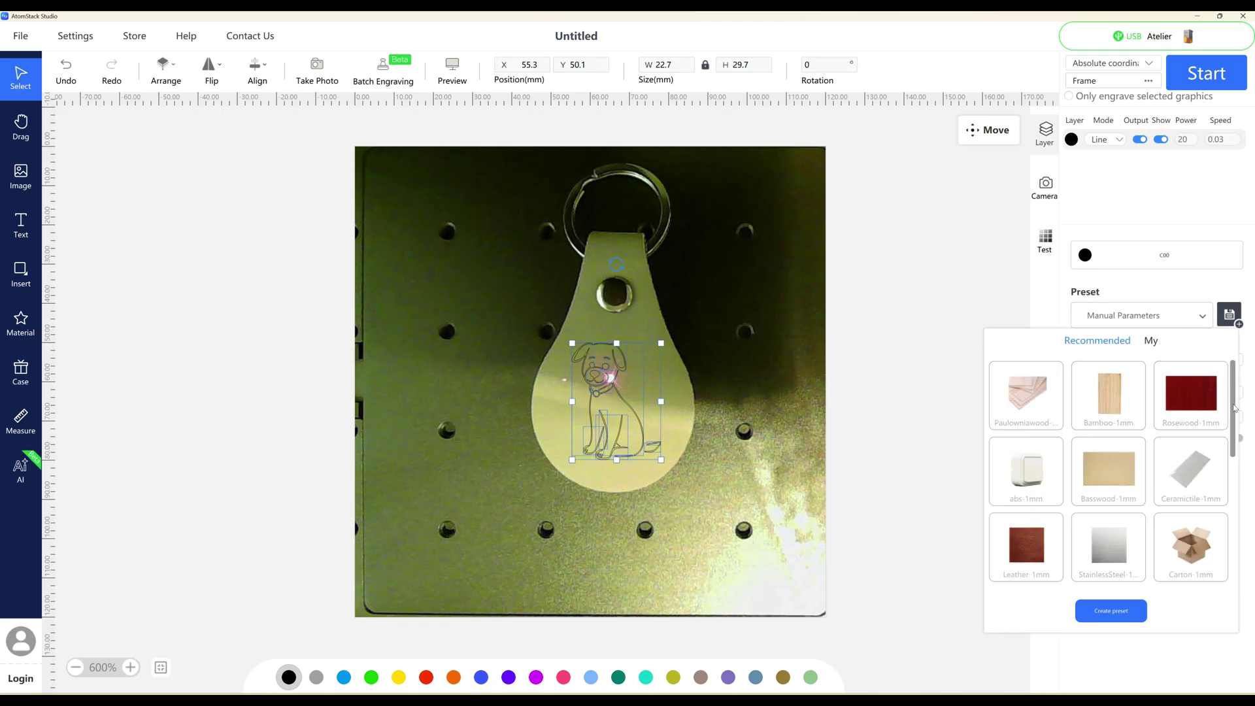
pyautogui.moveTo(1232, 405); pyautogui.dragTo(1251, 465)
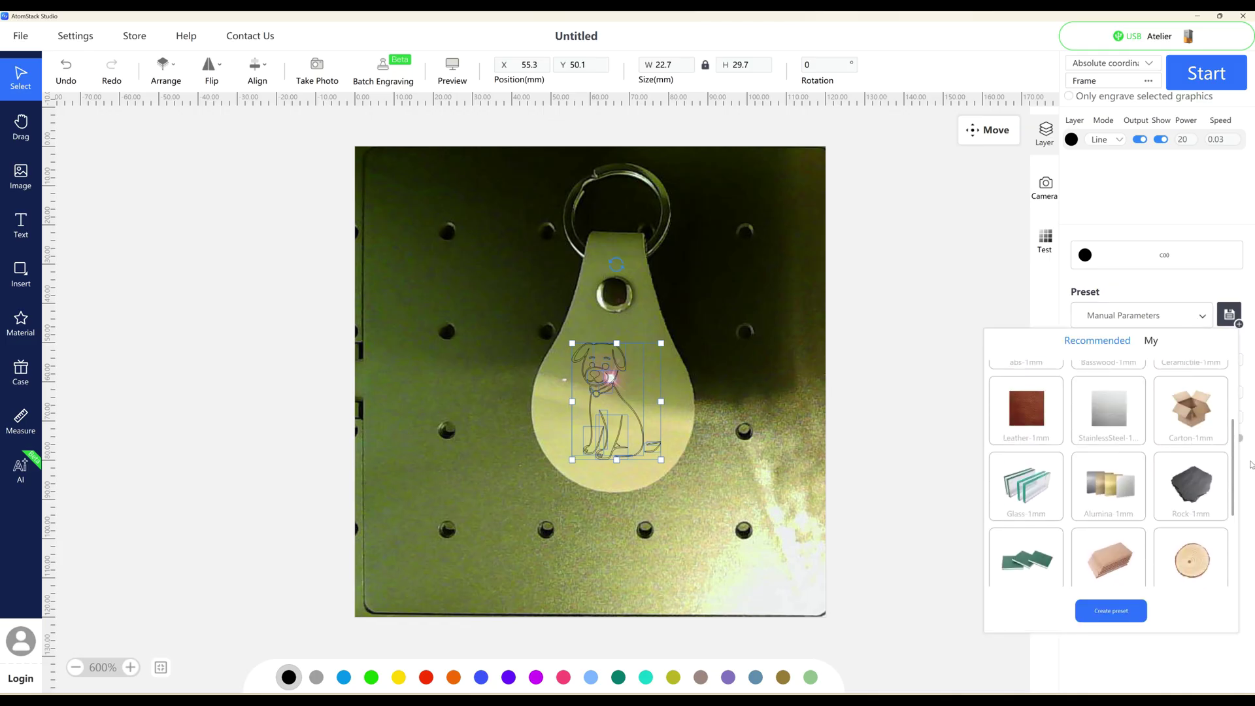
pyautogui.click(1034, 419)
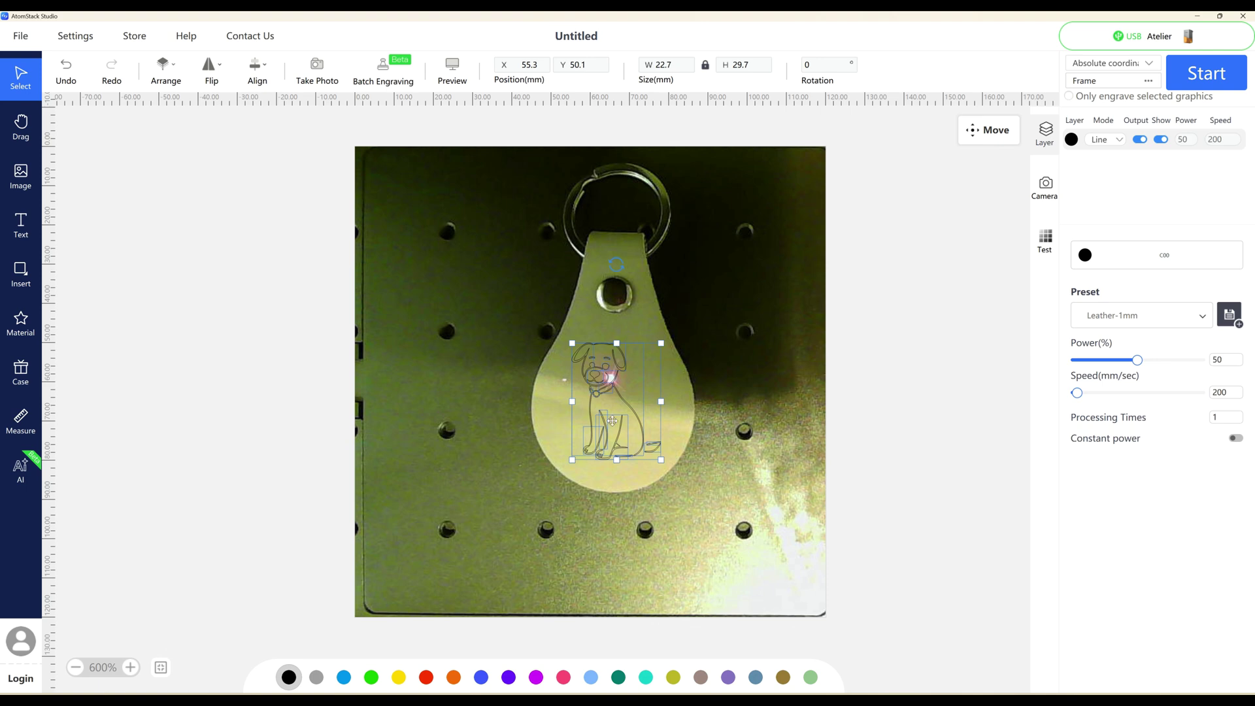
pyautogui.click(1106, 139)
pyautogui.click(1099, 169)
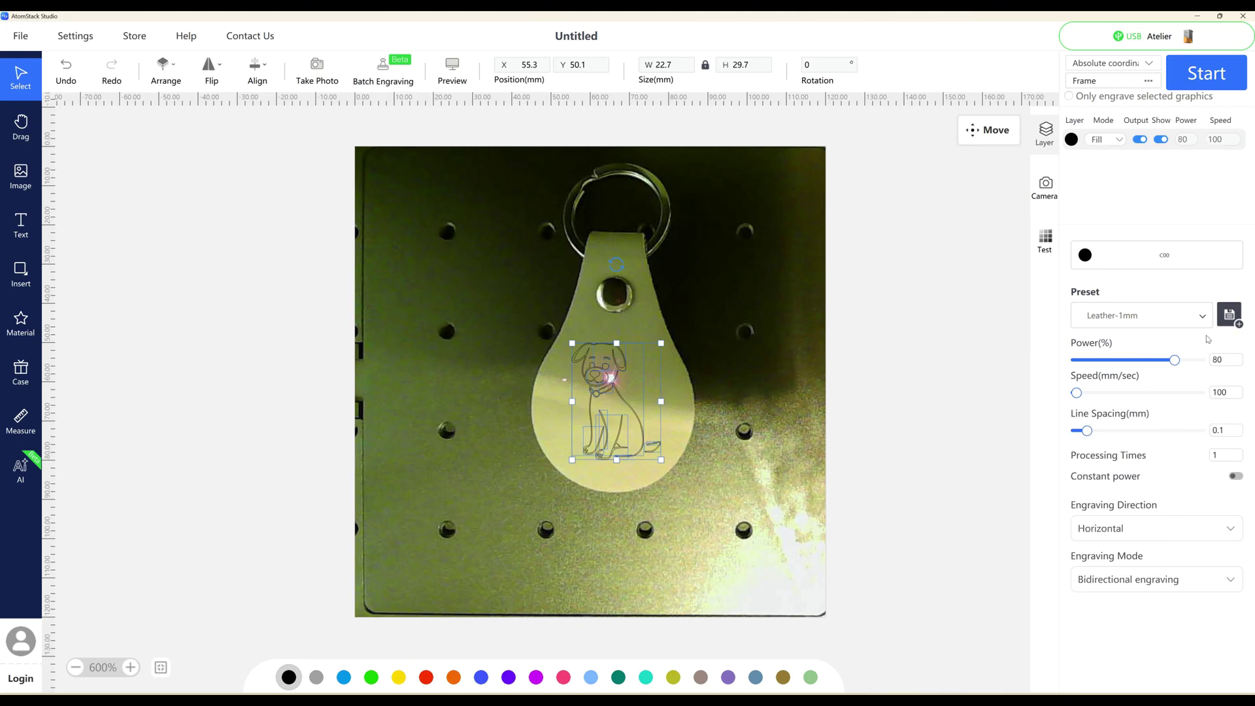
# - Check the available engraving mode and engraving direction options for the dog's layer
pyautogui.click(1139, 580)
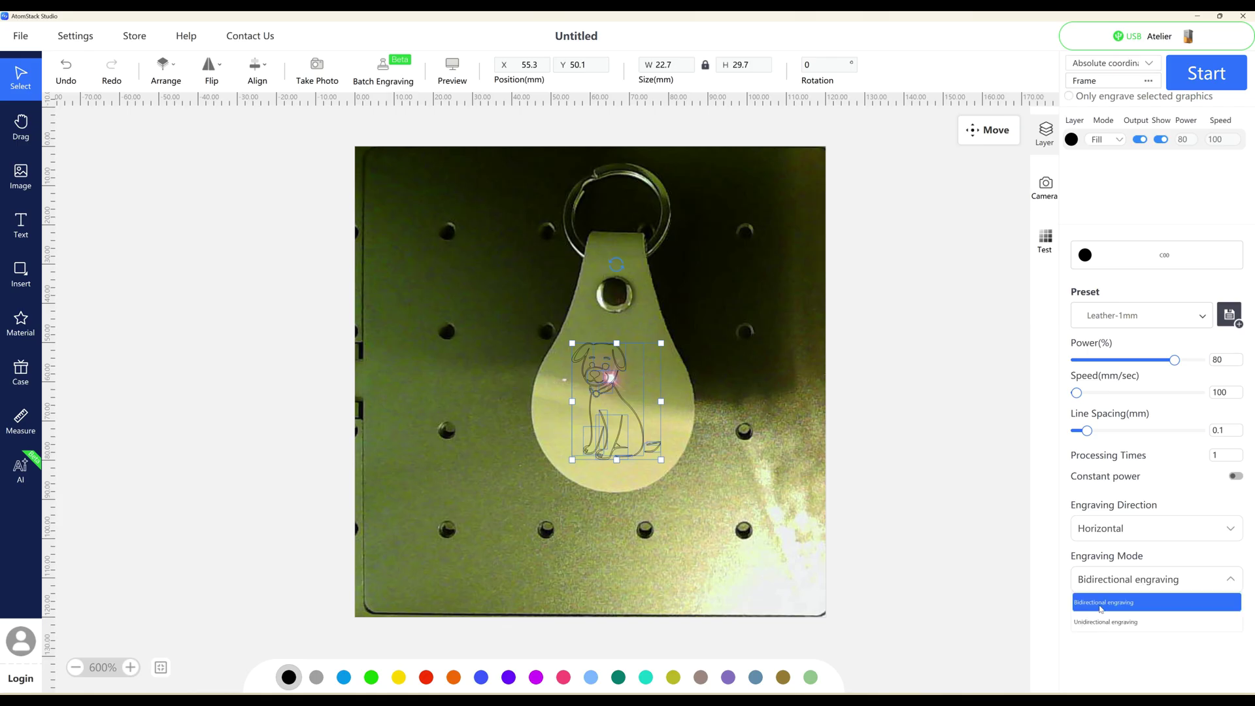
pyautogui.click(1135, 581)
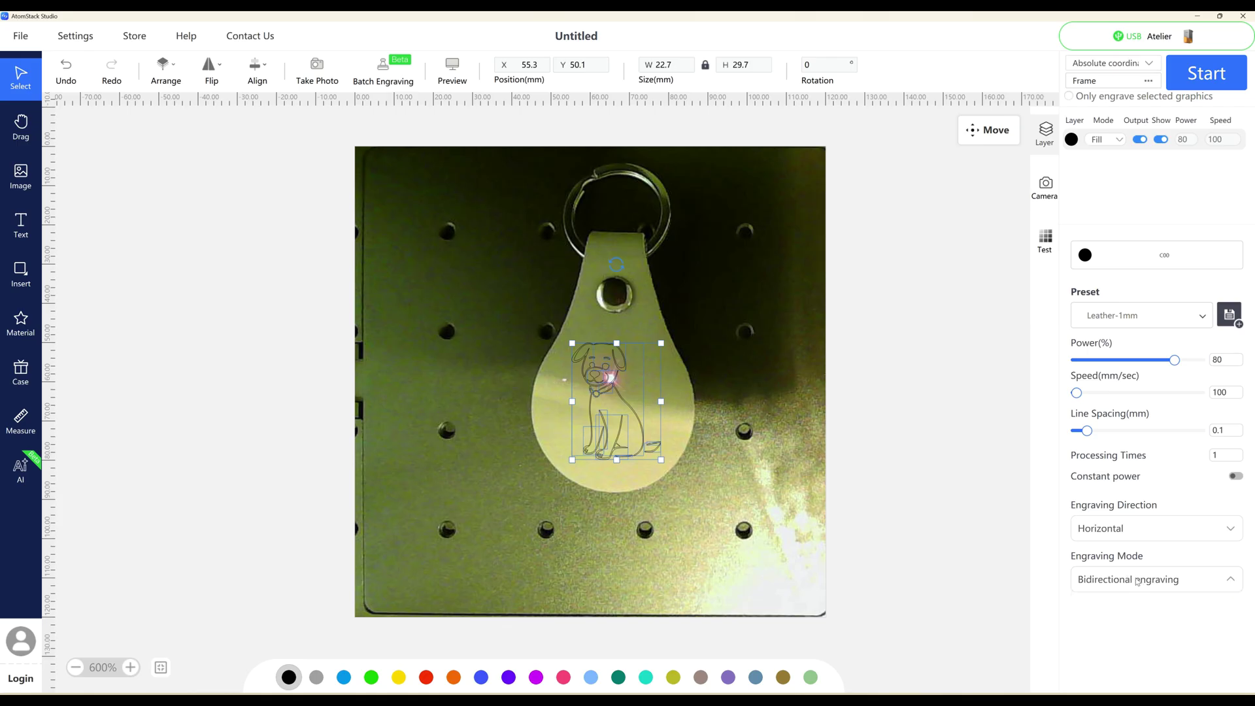
pyautogui.click(1137, 530)
pyautogui.click(1051, 517)
# - Preview the dog engraving with its estimated time and size, close the preview and deselect the design
pyautogui.click(449, 66)
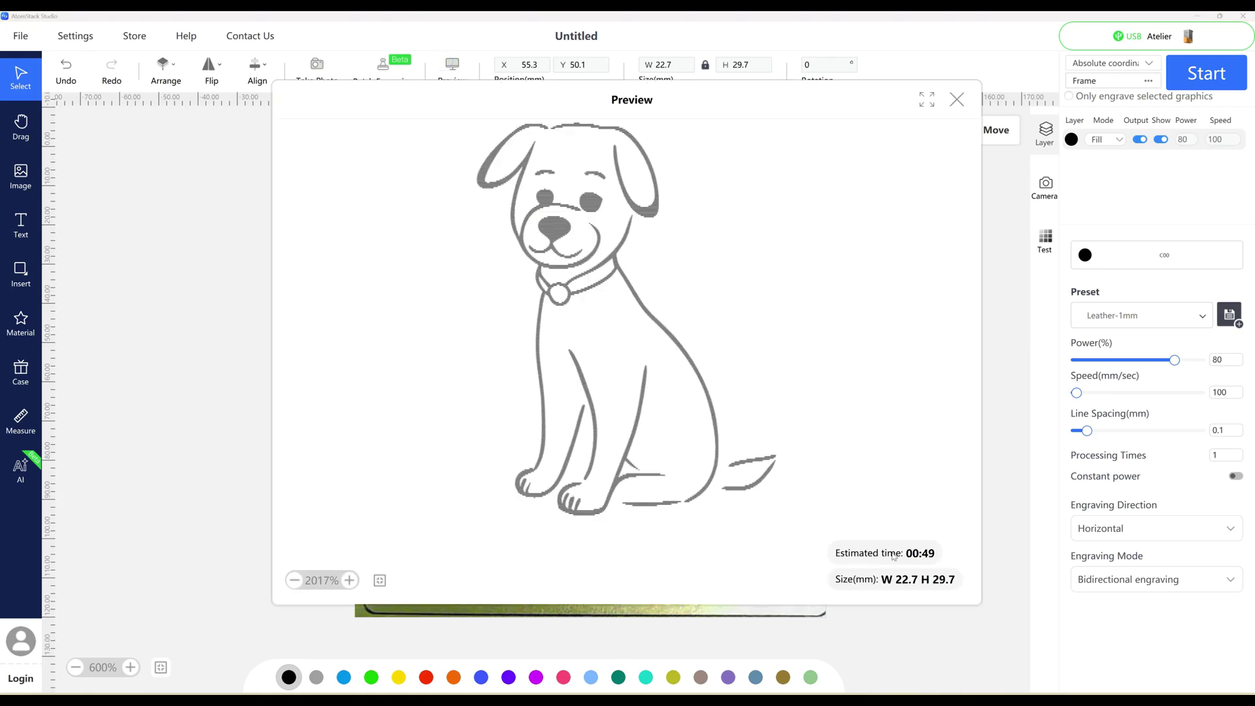
pyautogui.click(956, 100)
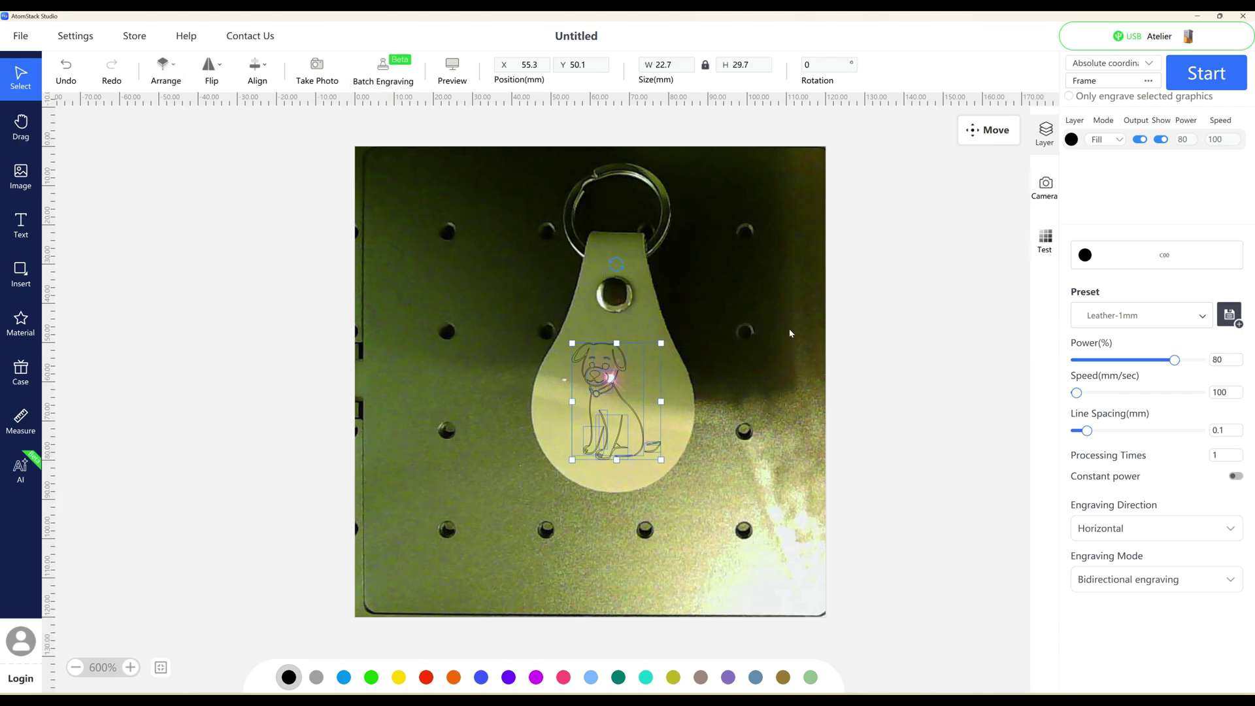
pyautogui.click(753, 370)
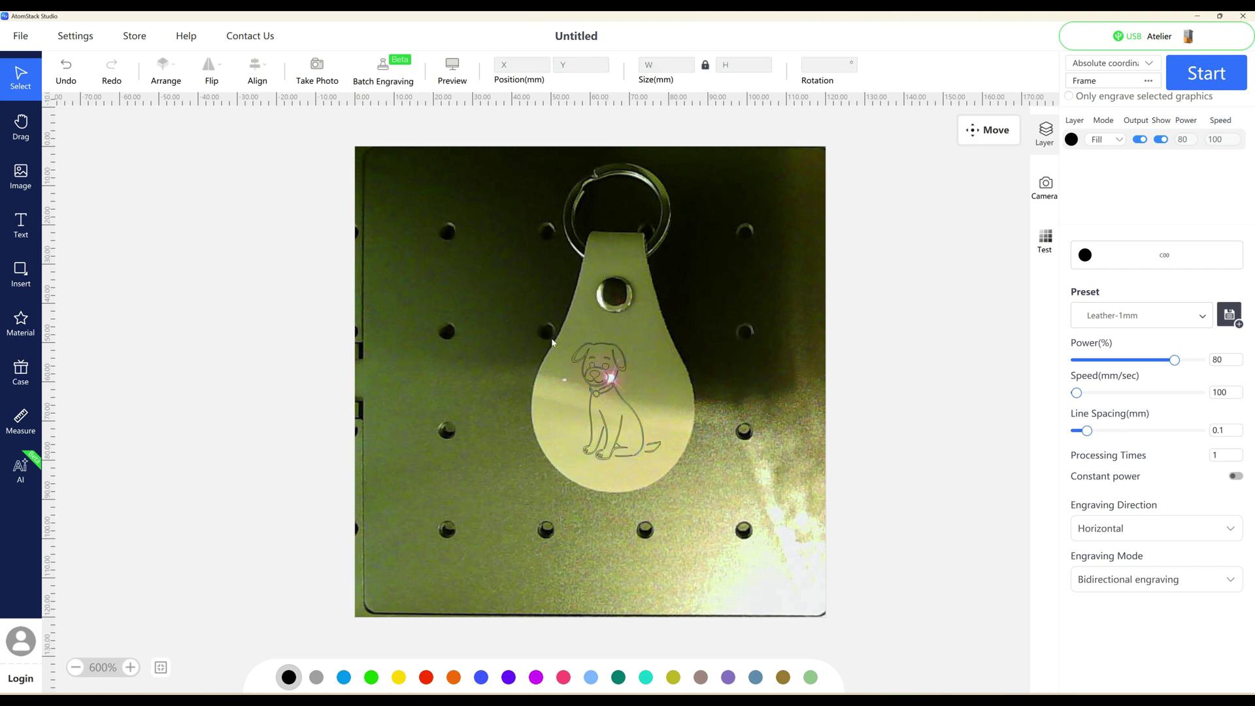